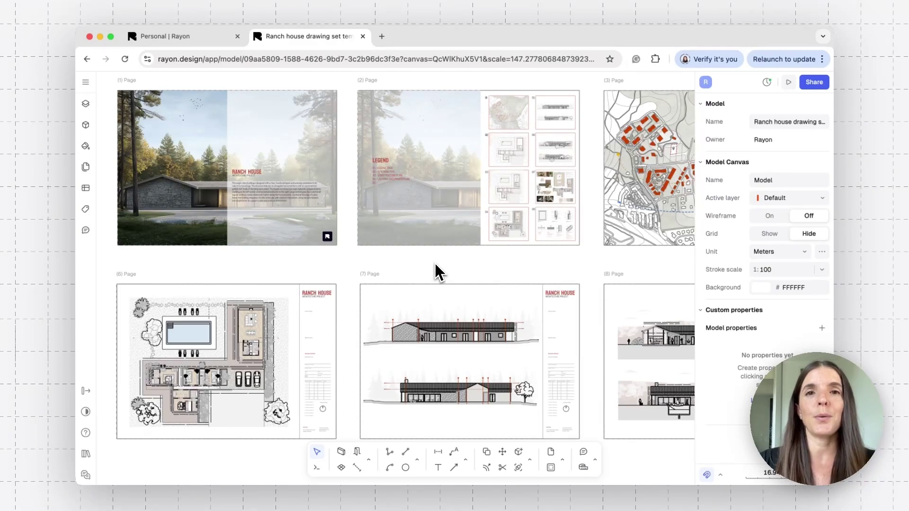
Invite a collaborator to the model by email with the Editor role
scroll(431, 269, "right", 2)
scroll(439, 273, "right", 10)
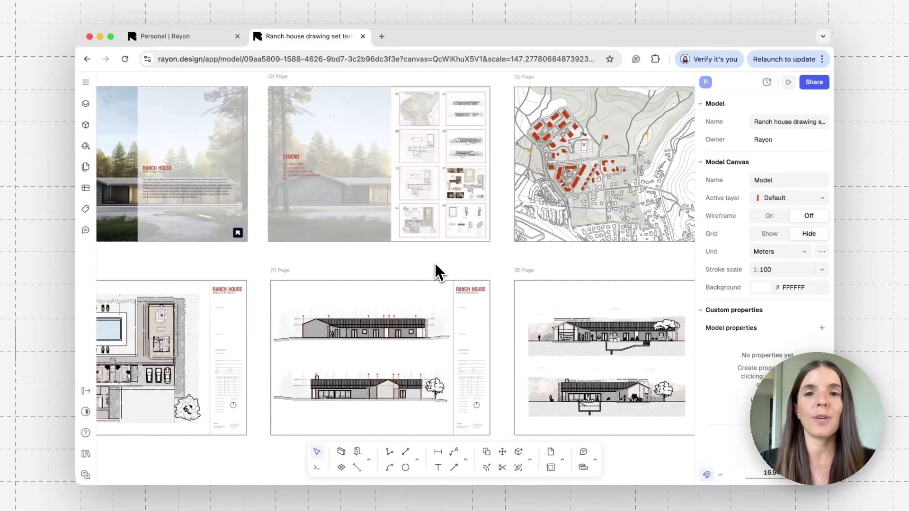
scroll(439, 272, "right", 7)
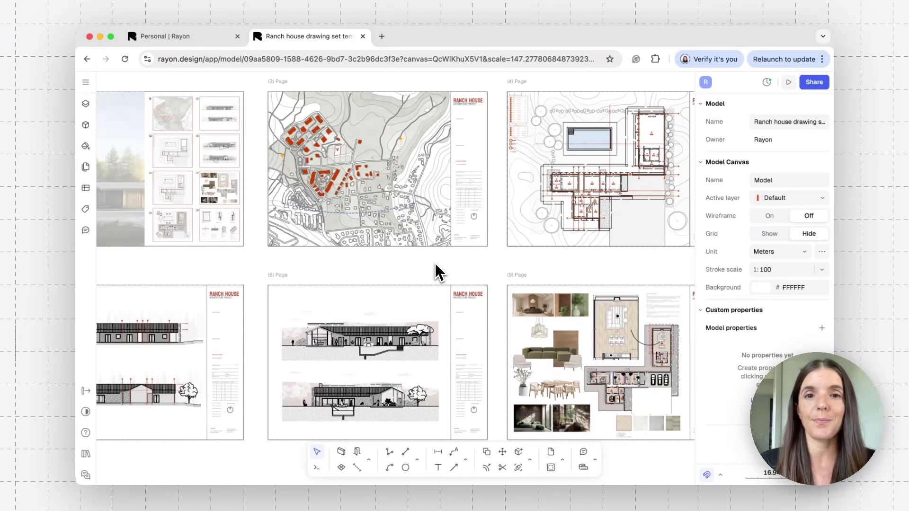
scroll(440, 272, "down", 5, "ctrl")
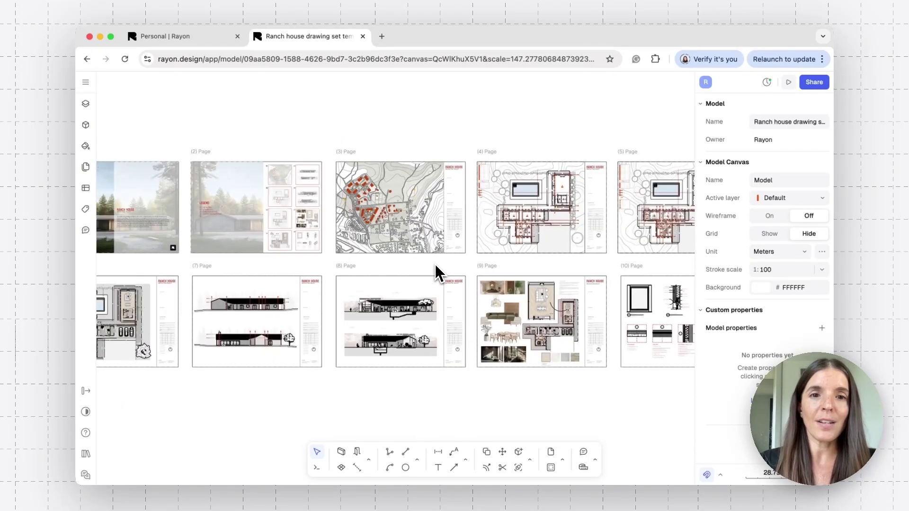
scroll(440, 272, "up", 4, "ctrl")
scroll(439, 273, "up", 5, "ctrl")
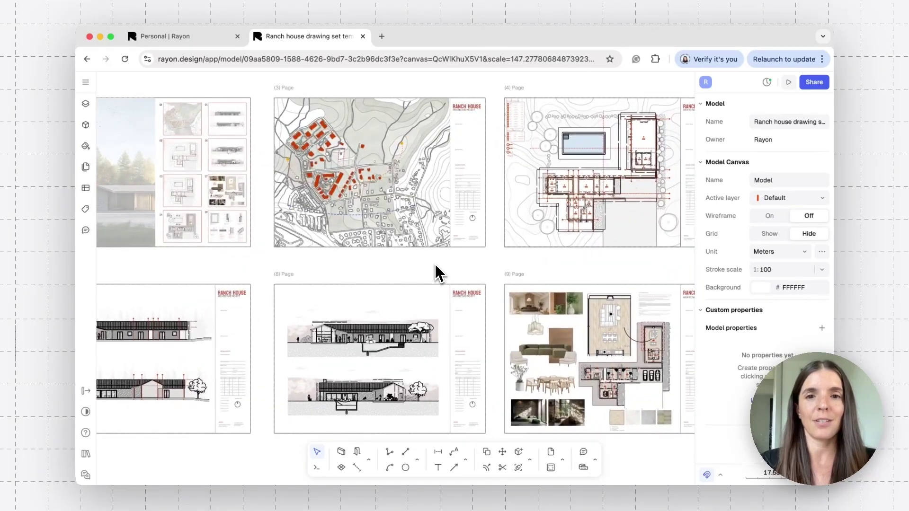
scroll(439, 273, "right", 2)
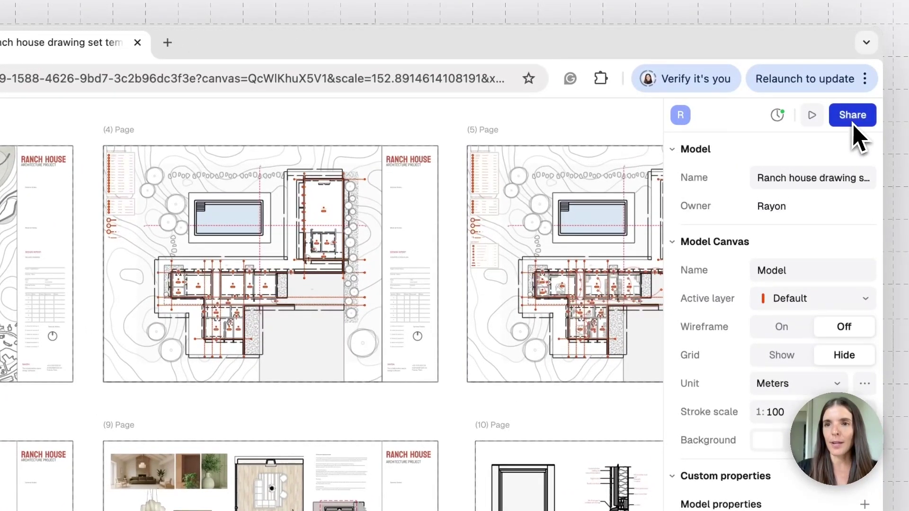
left_click(855, 121)
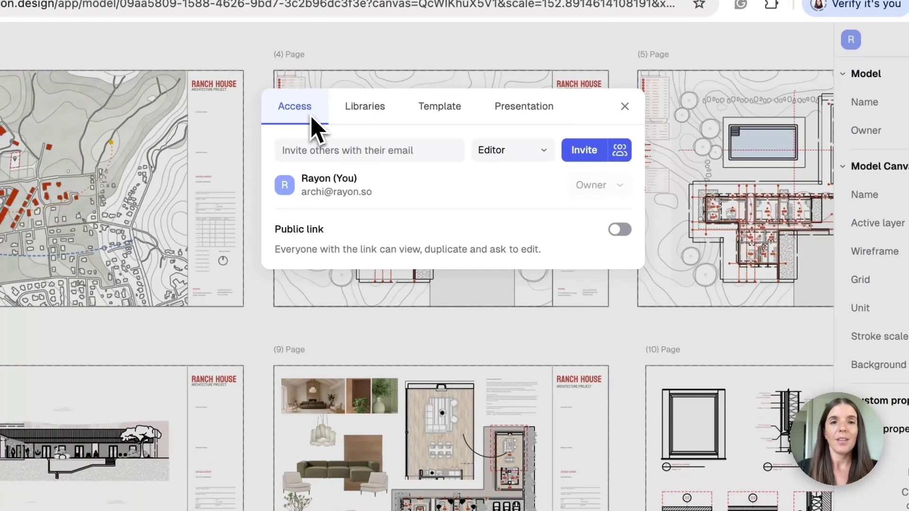
left_click(320, 155)
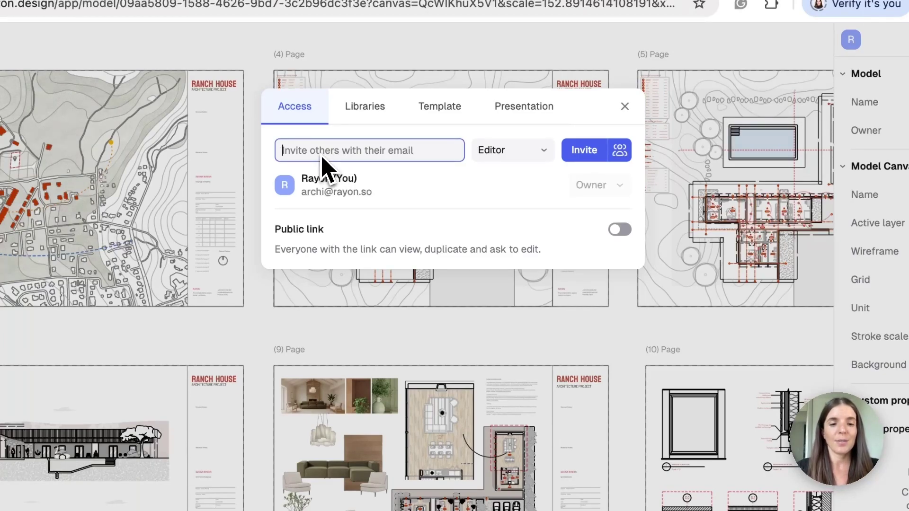
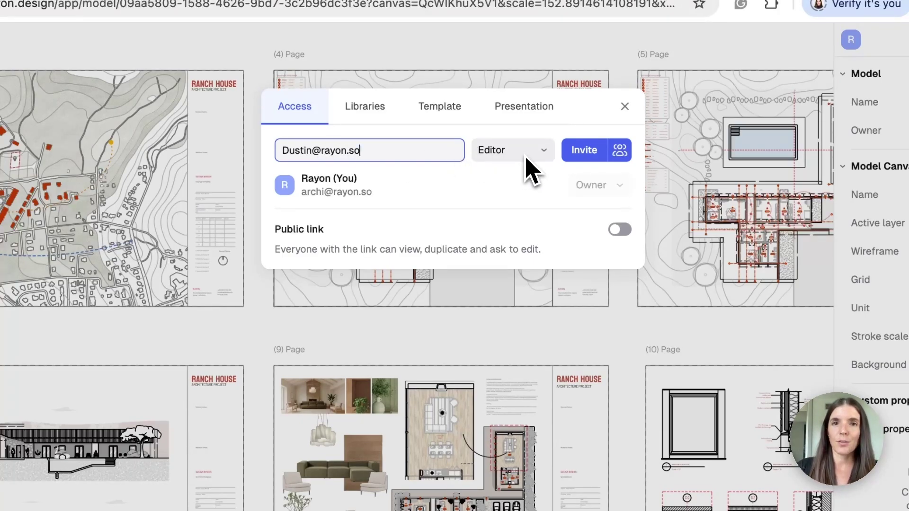
left_click(543, 152)
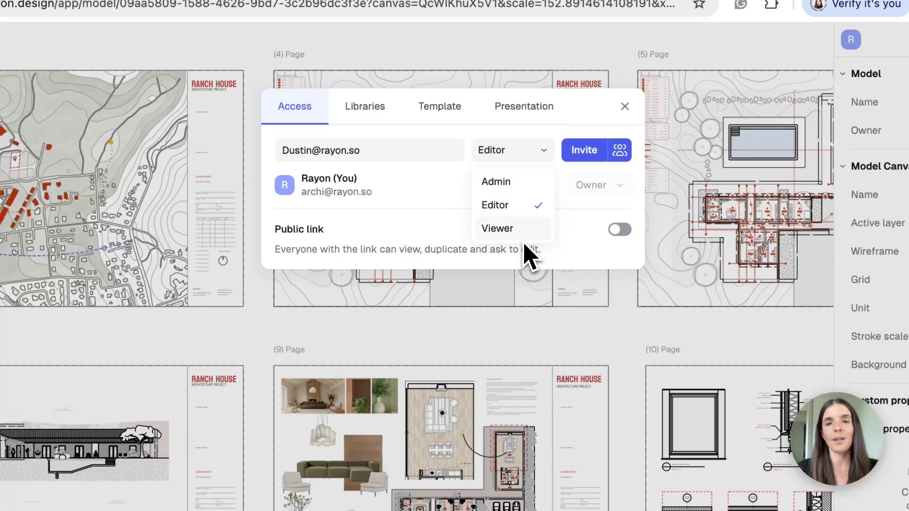
left_click(556, 140)
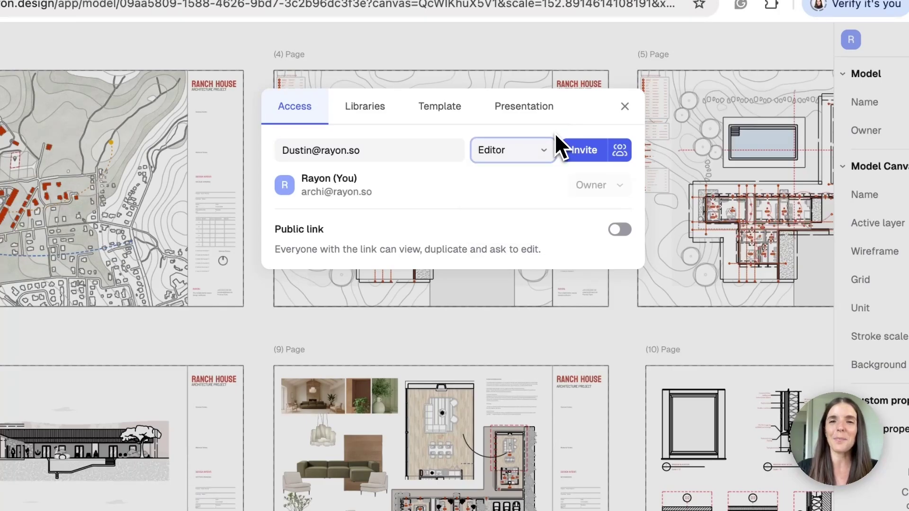
left_click(586, 158)
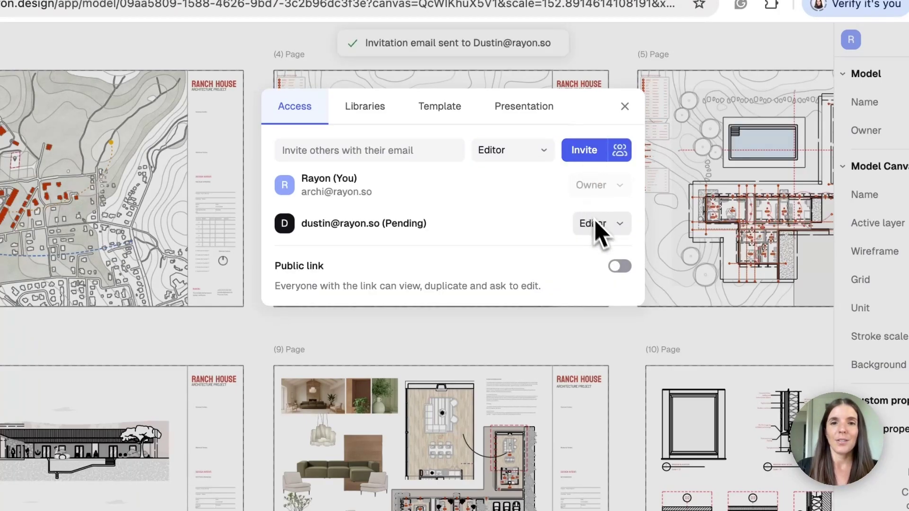
Leave the pending invitee as Editor, then enable the public link and copy it
left_click(618, 224)
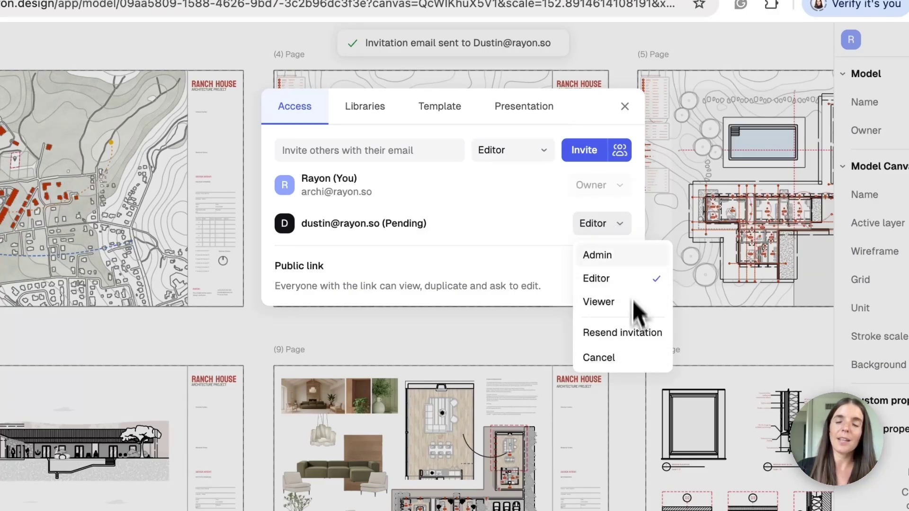
left_click(535, 194)
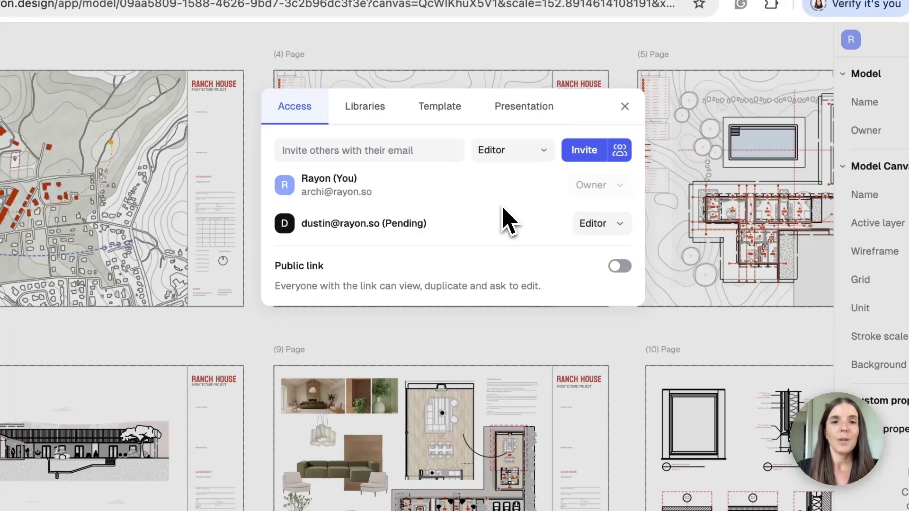
left_click(621, 268)
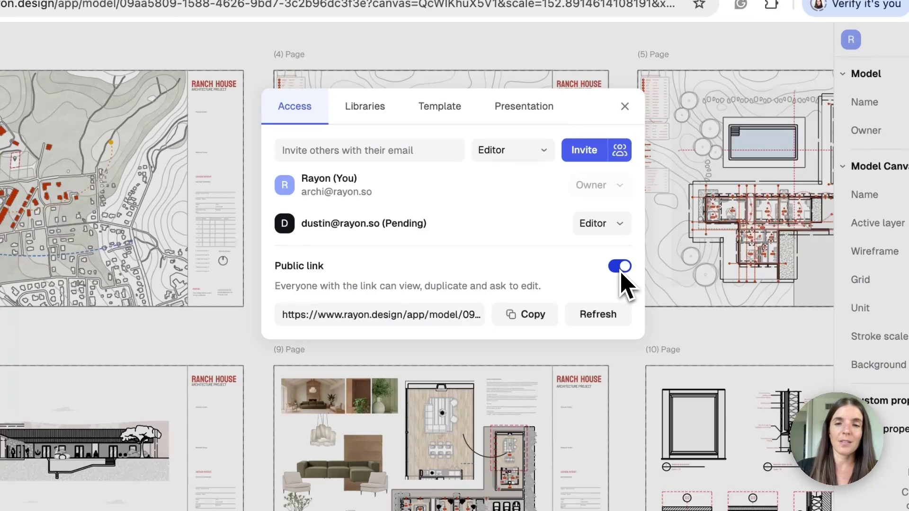
left_click(546, 318)
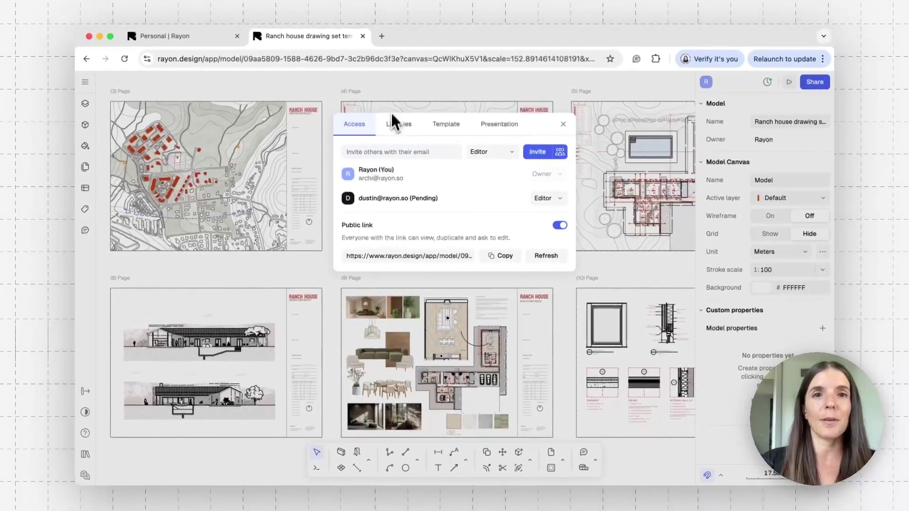
Open a new Chrome incognito window and load the copied Rayon model link
left_click(822, 59)
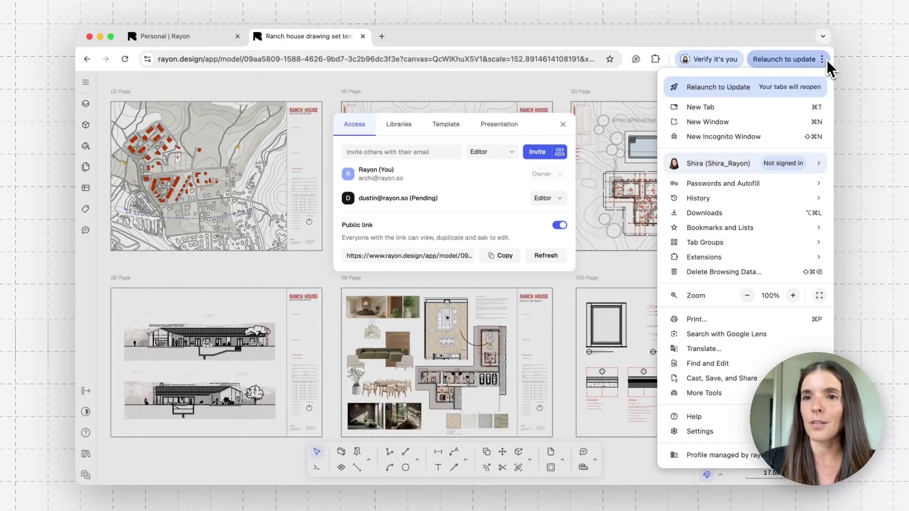
left_click(777, 136)
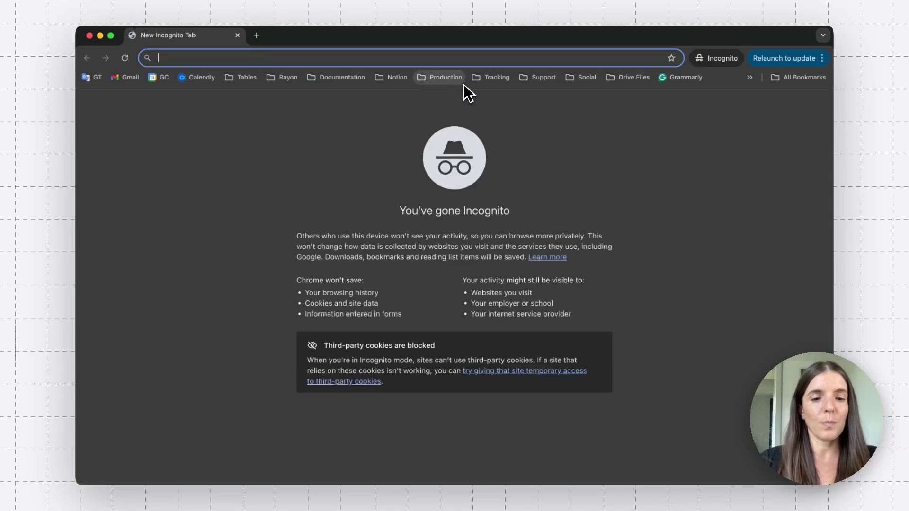
key("ctrl+v")
key("Return")
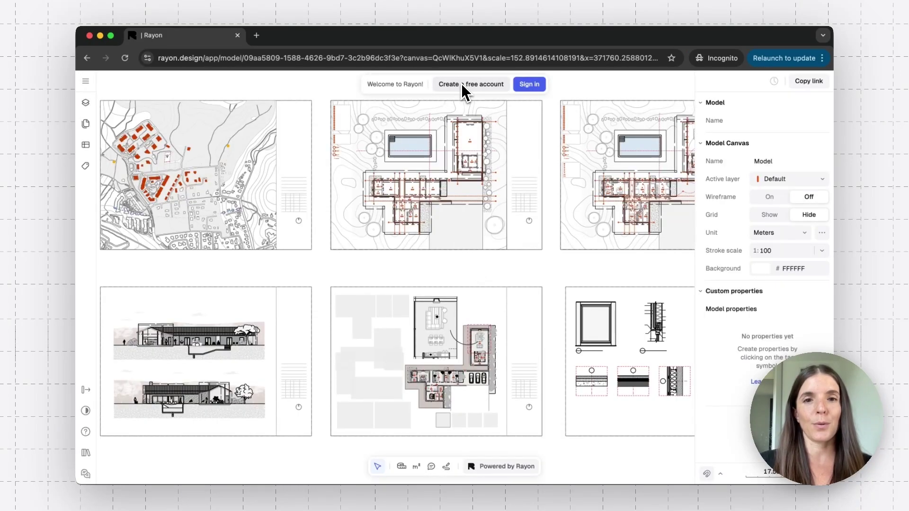
Pan from the moodboard to the living room floor plan beside the design-concept notes
scroll(409, 268, "down", 3)
scroll(408, 277, "left", 1)
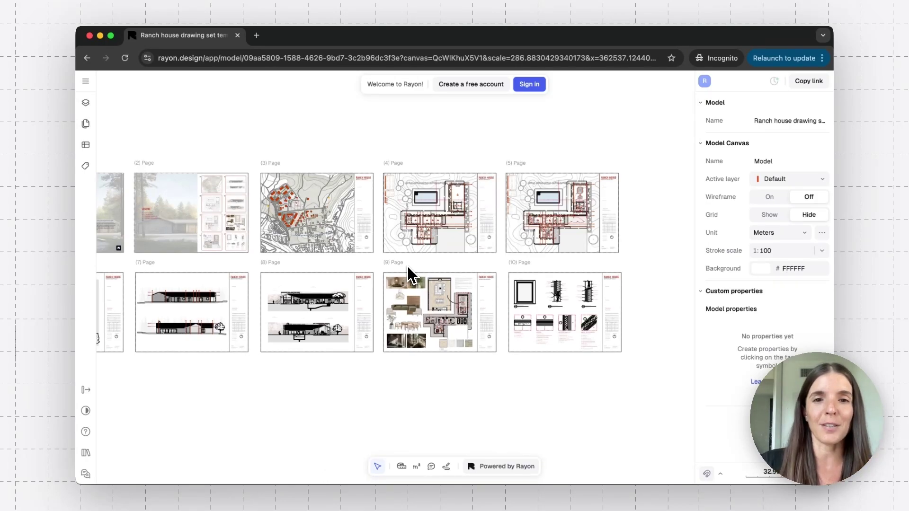
scroll(408, 275, "up", 5)
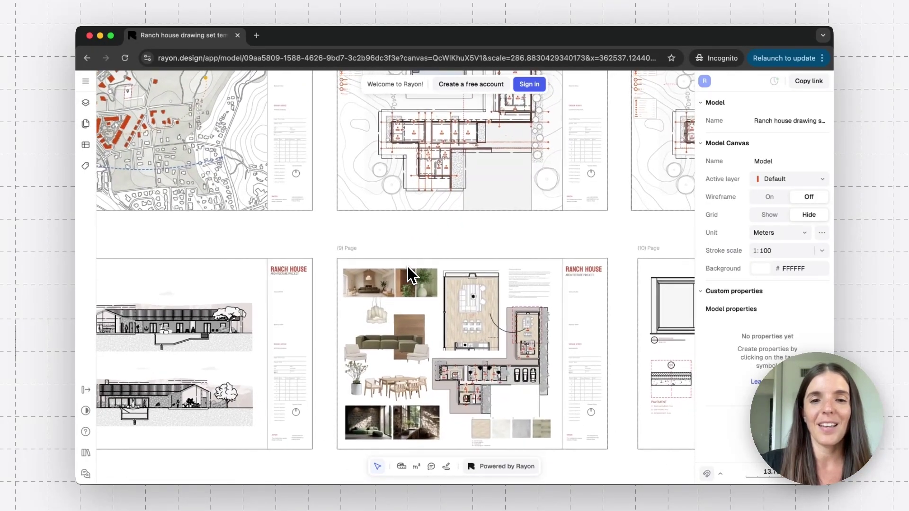
scroll(408, 274, "down", 2)
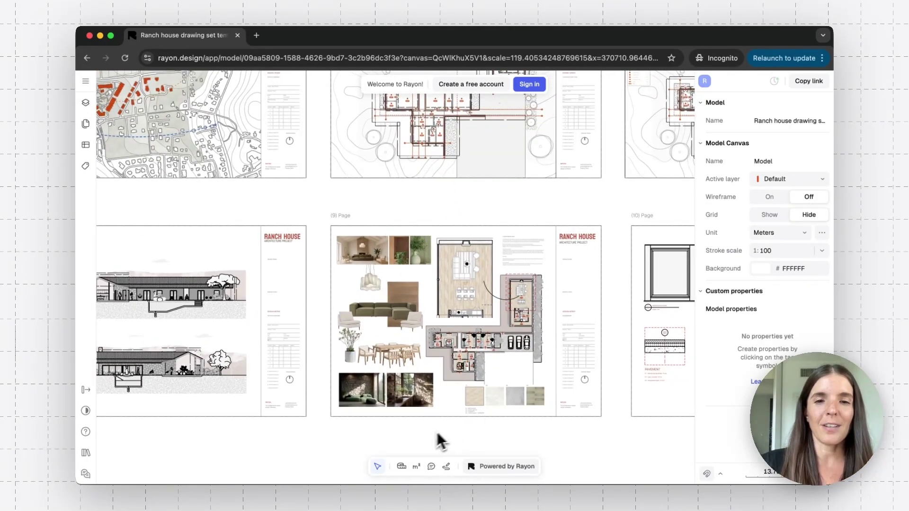
scroll(348, 303, "up", 2)
scroll(348, 303, "left", 2)
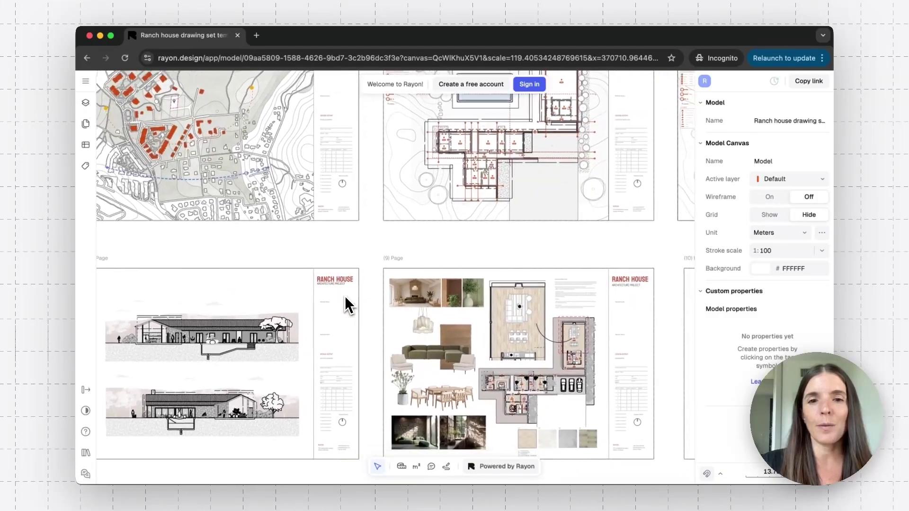
scroll(346, 298, "down", 2)
scroll(345, 298, "right", 2)
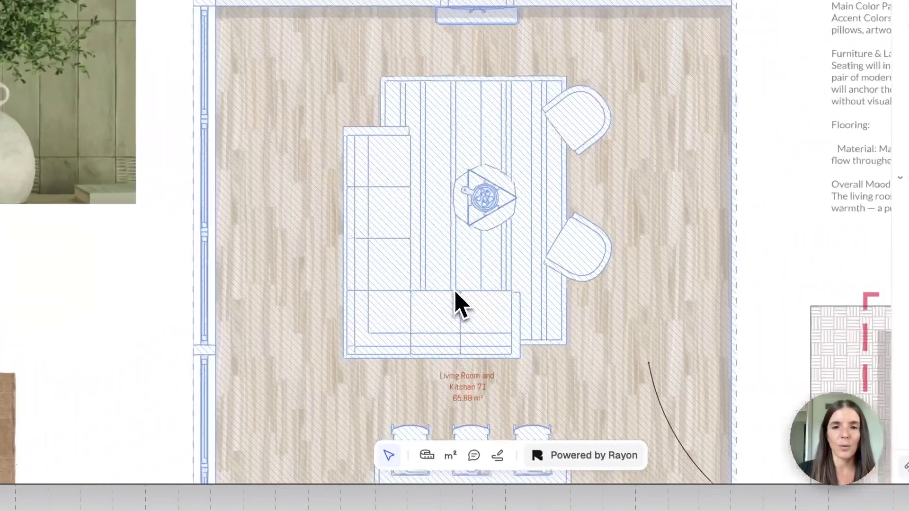
scroll(457, 303, "down", 2, "ctrl")
scroll(457, 303, "down", 1)
scroll(457, 303, "right", 1)
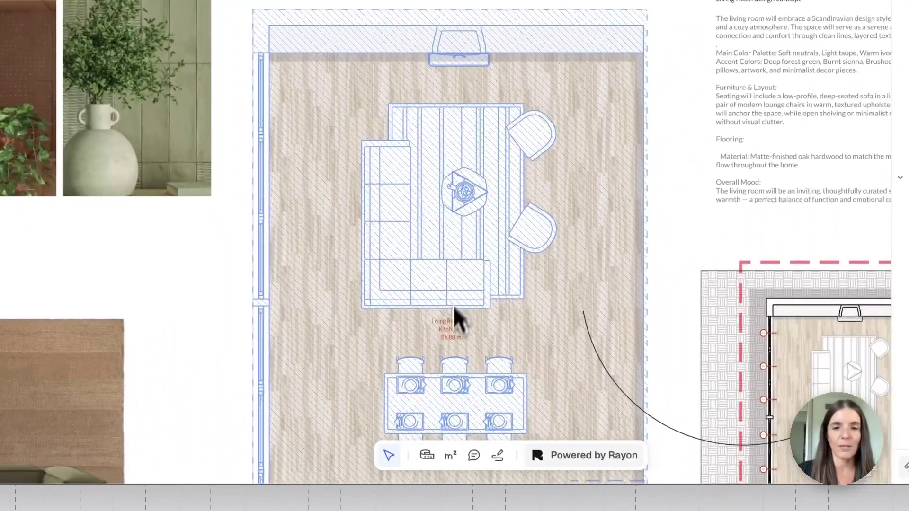
Measure the sofa's left side from top to bottom corner, giving 5.31 m
left_click(426, 455)
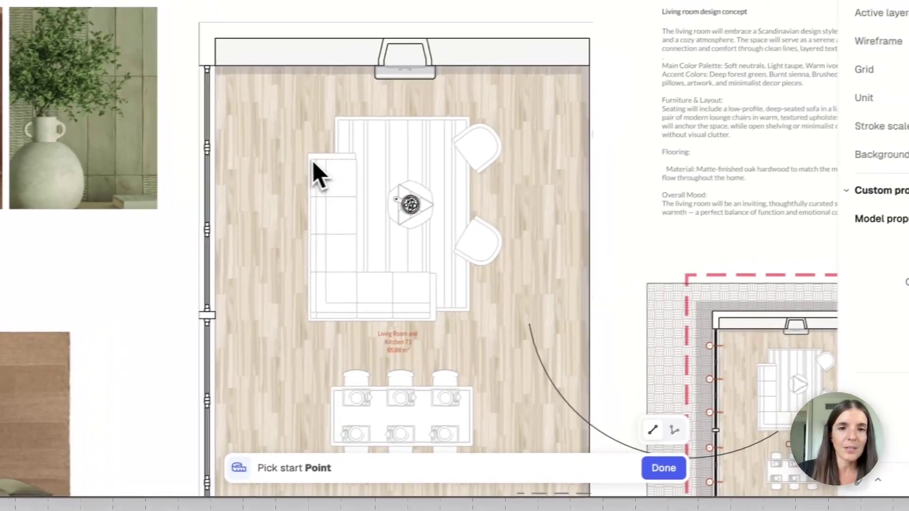
left_click(363, 141)
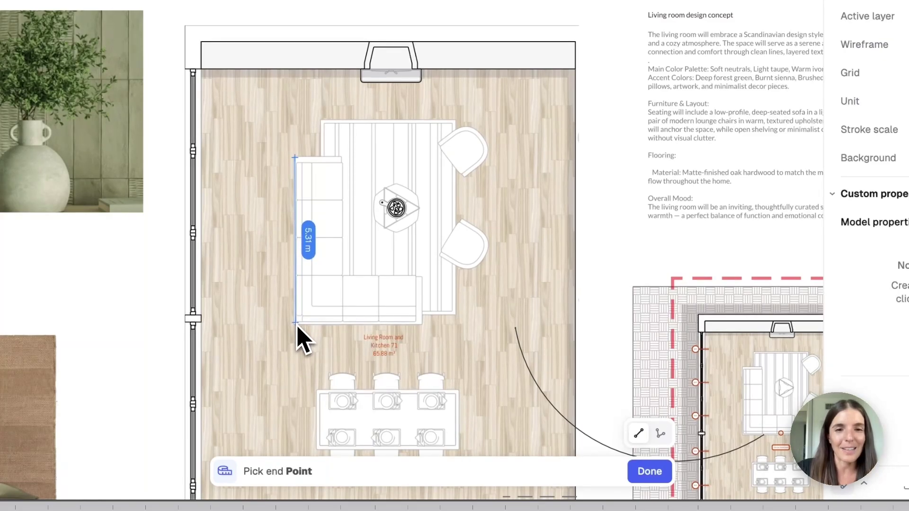
left_click(296, 323)
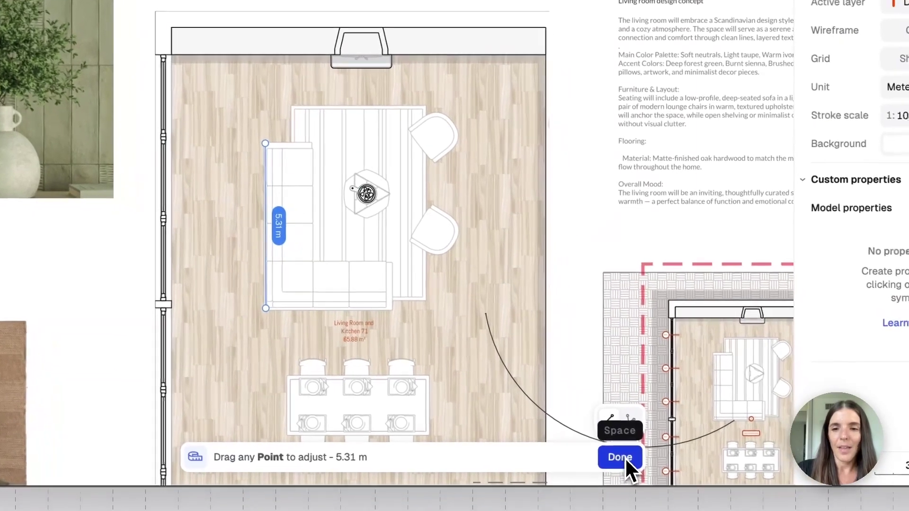
left_click(626, 460)
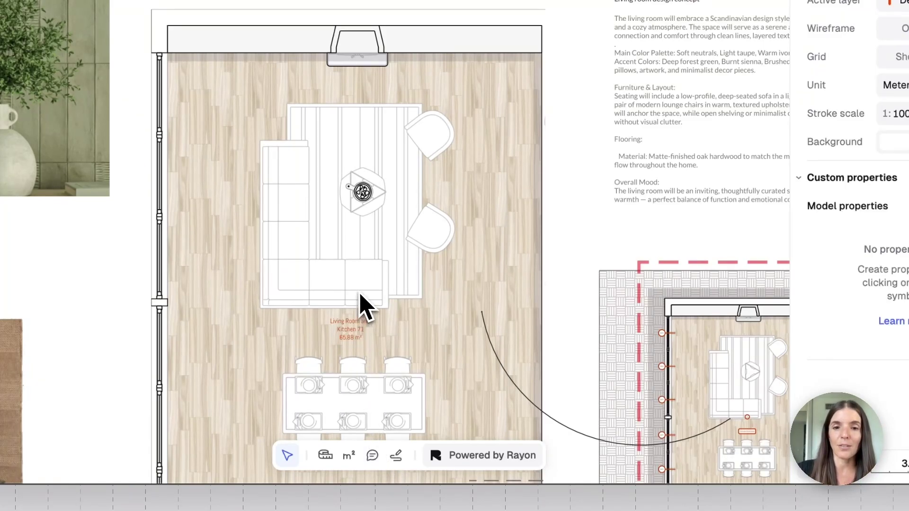
Try commenting as a visitor, dismiss the Sign in prompt, and browse the pages
left_click(374, 456)
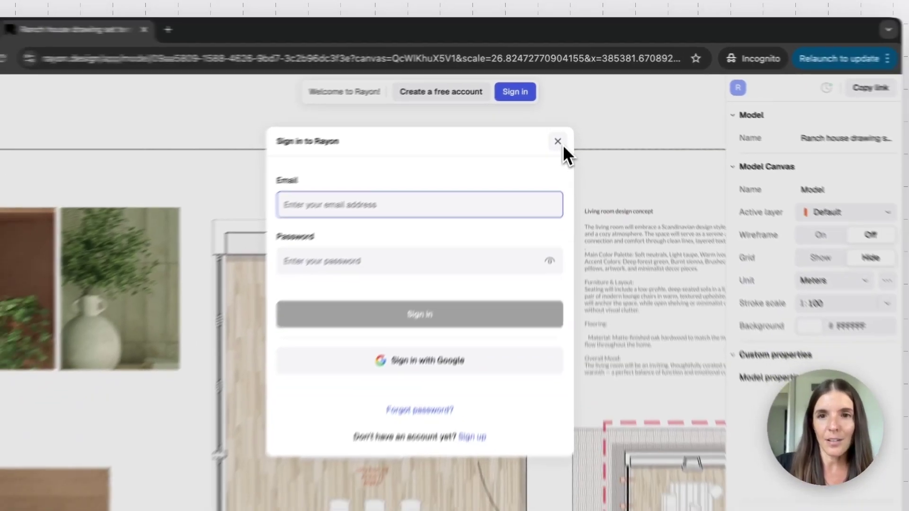
left_click(552, 162)
scroll(442, 245, "down", 10)
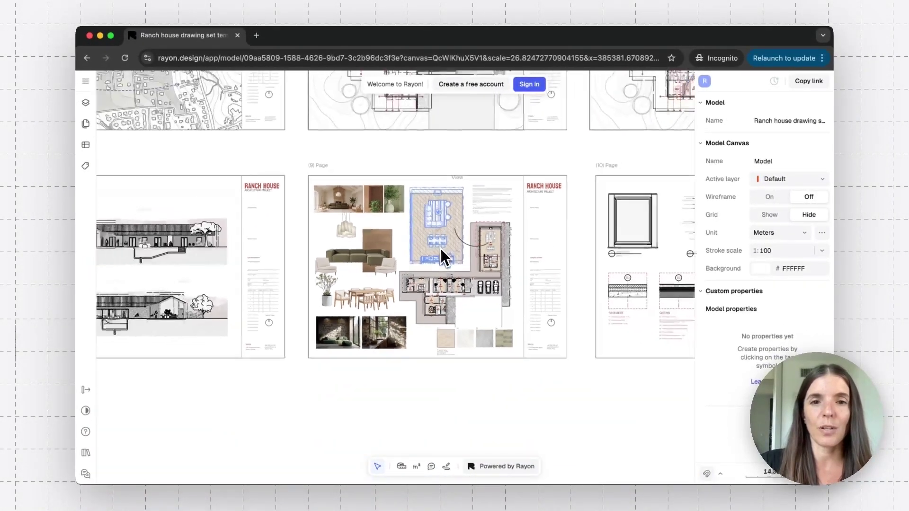
scroll(441, 251, "down", 8)
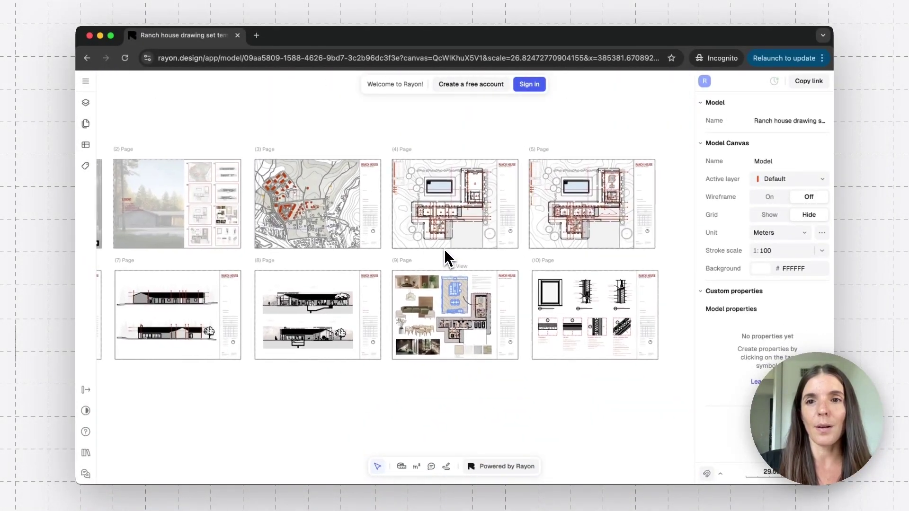
scroll(444, 249, "left", 5)
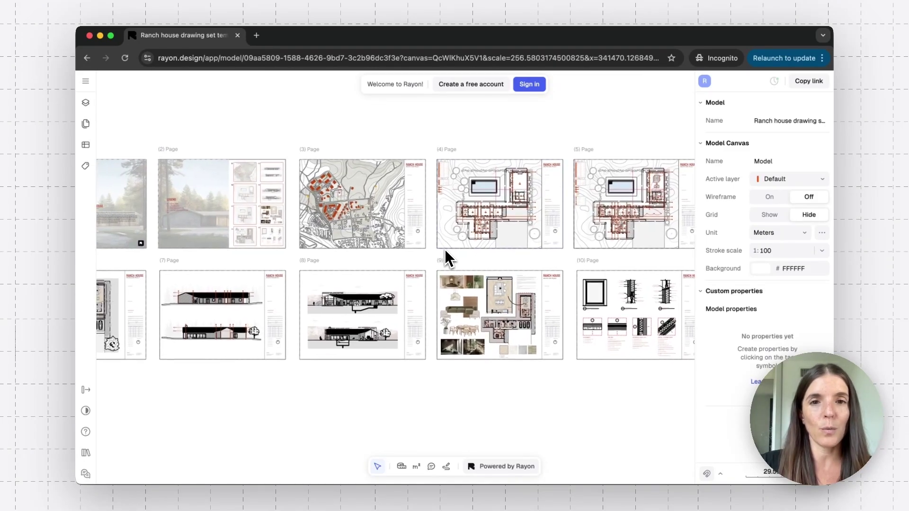
scroll(445, 249, "left", 3)
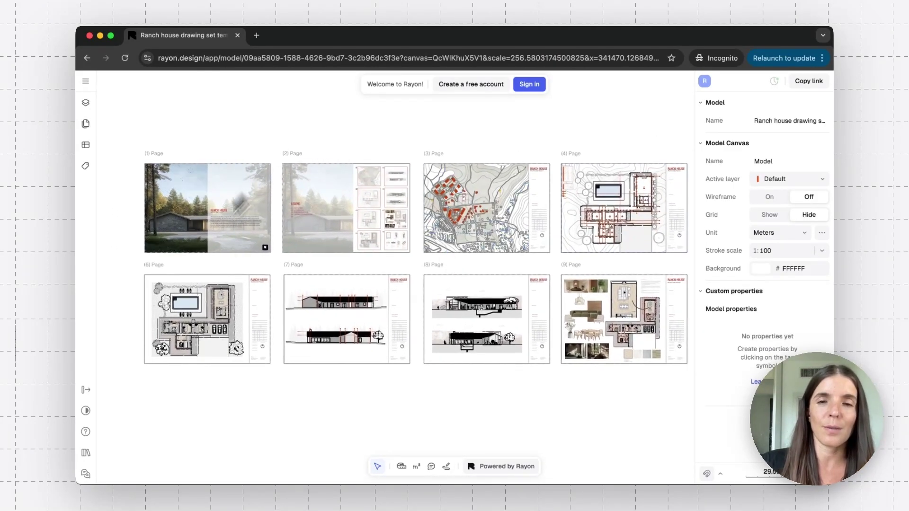
Look over the remaining drawing pages, then close the incognito window
scroll(229, 212, "up", 5)
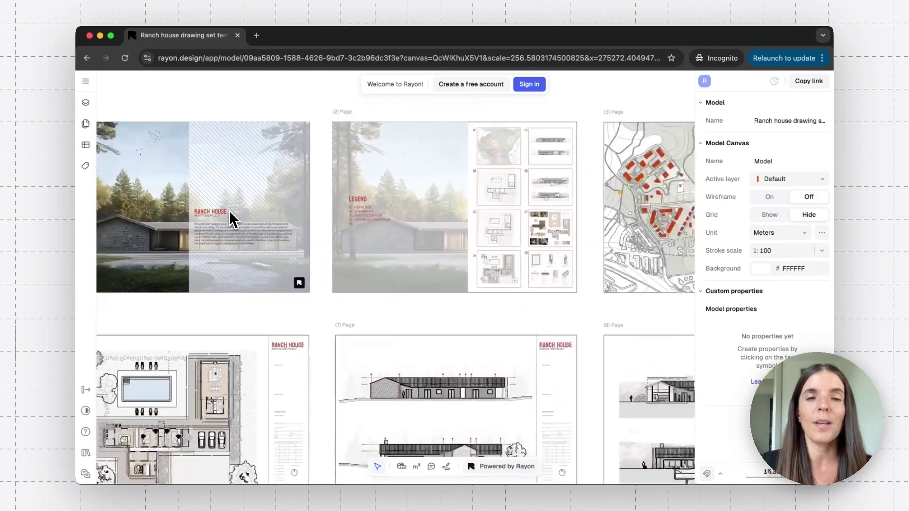
scroll(229, 211, "down", 4)
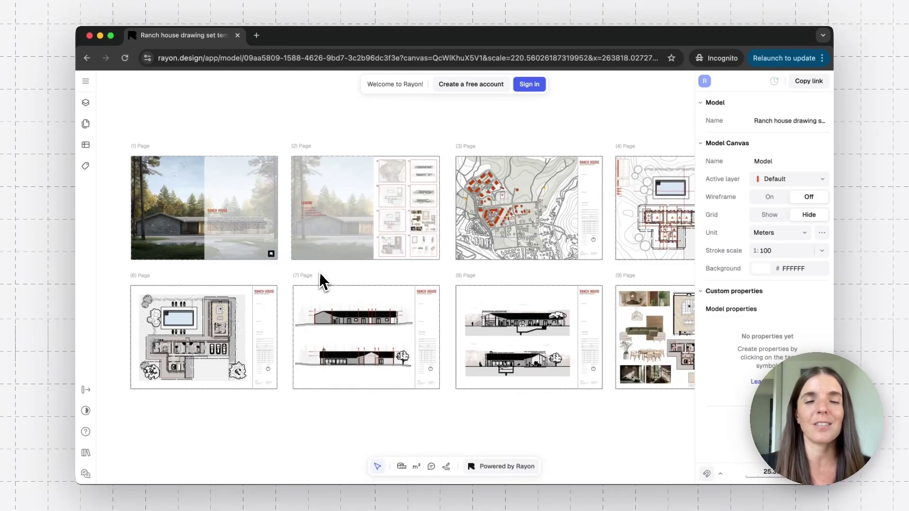
scroll(323, 274, "right", 5)
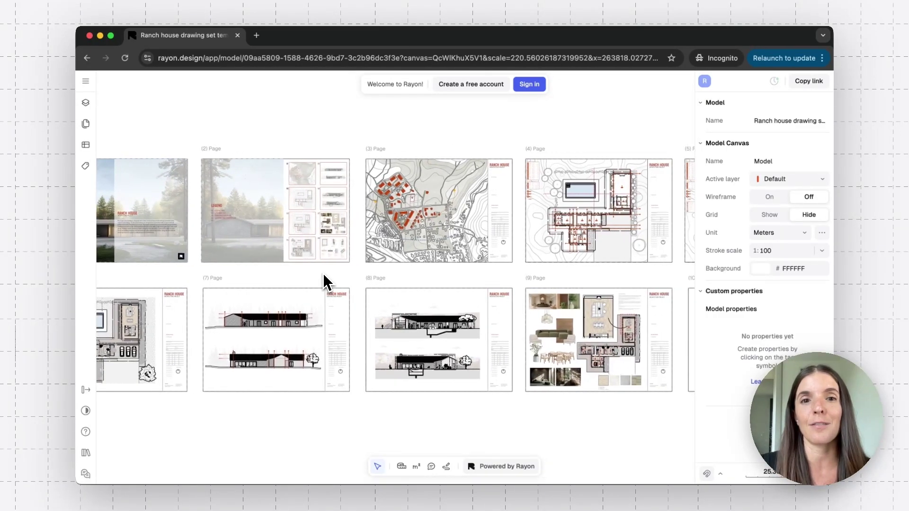
scroll(324, 279, "right", 1)
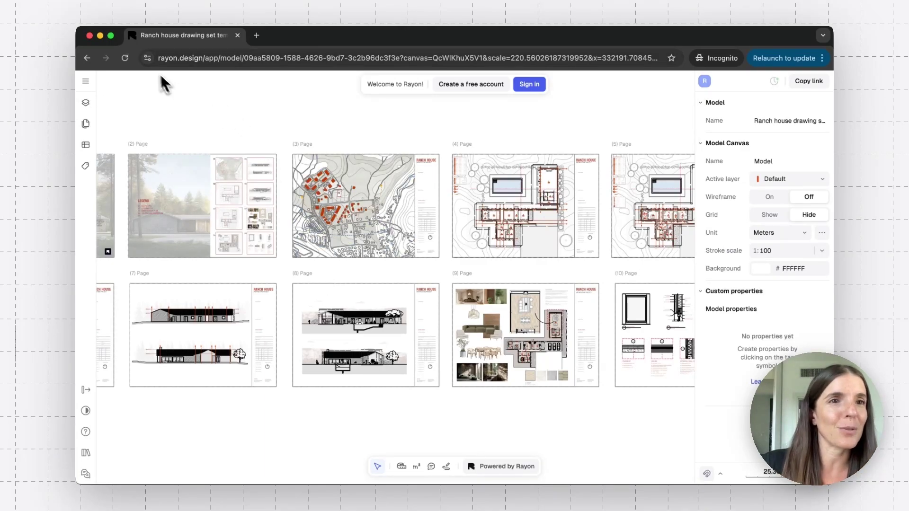
left_click(90, 36)
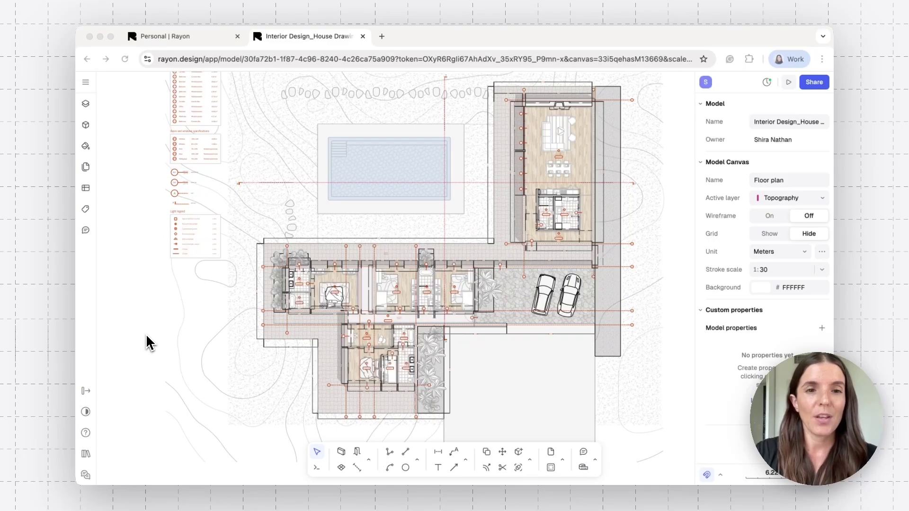
Zoom into the bedroom wing in the work window and open the plan's comments
left_click(149, 344)
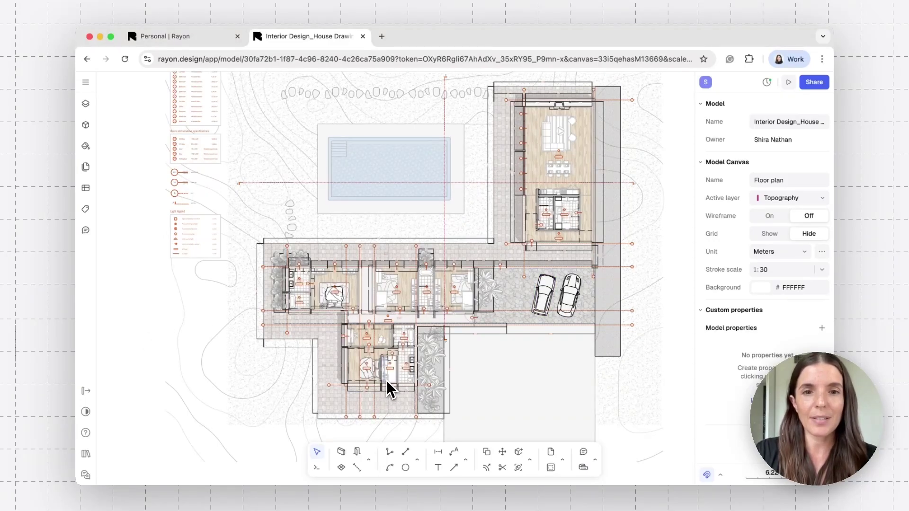
scroll(387, 380, "up", 5)
scroll(387, 381, "down", 2)
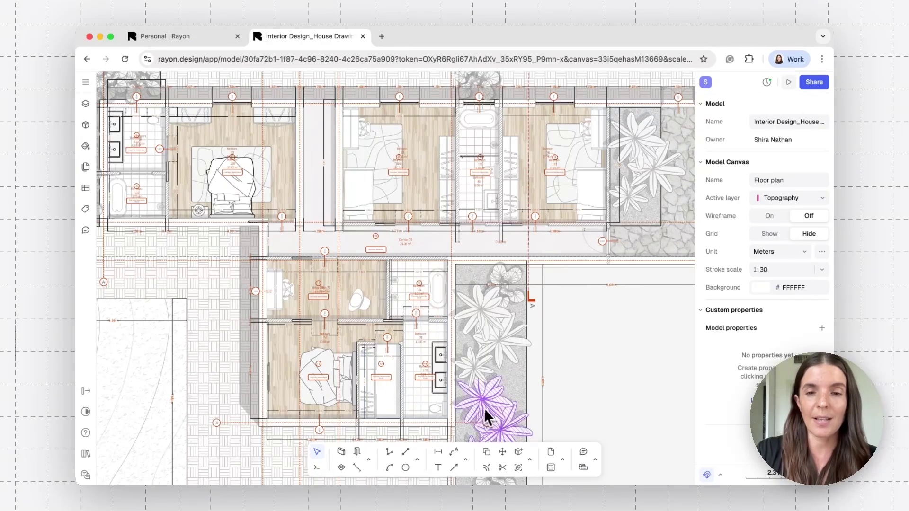
left_click(587, 455)
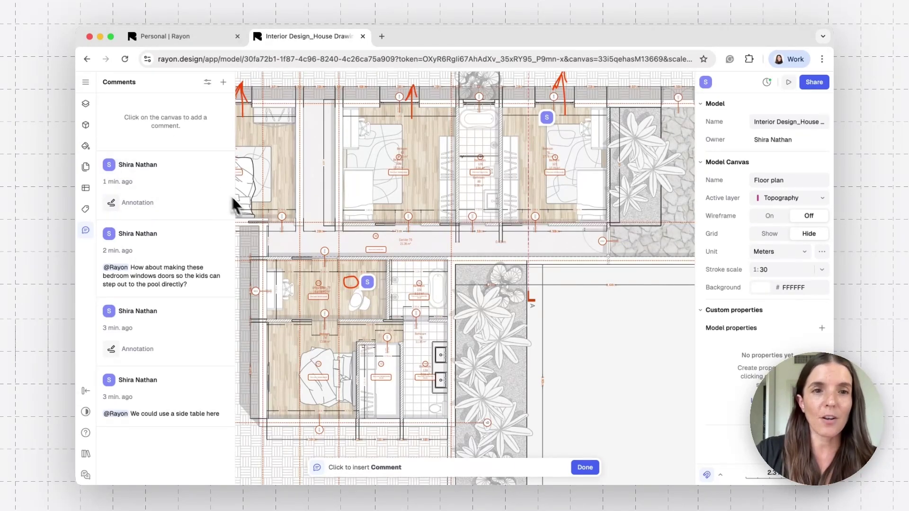
left_click(300, 349)
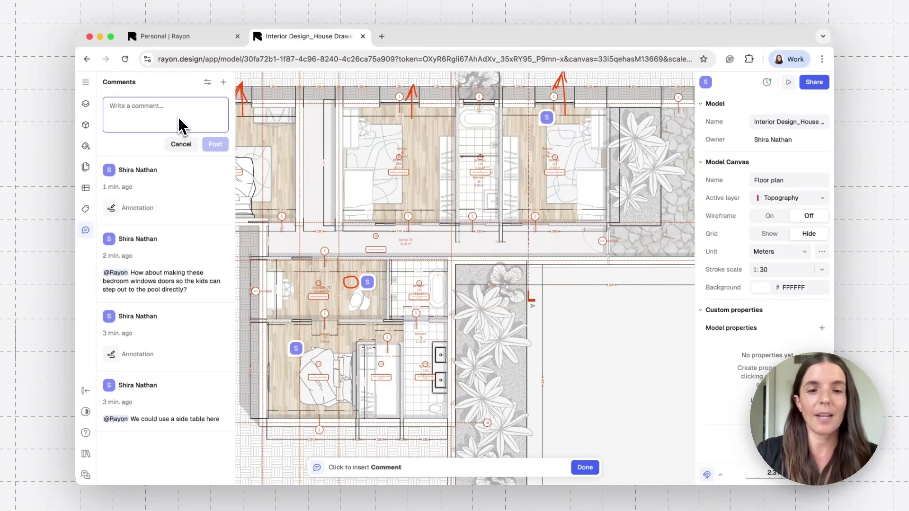
type("@")
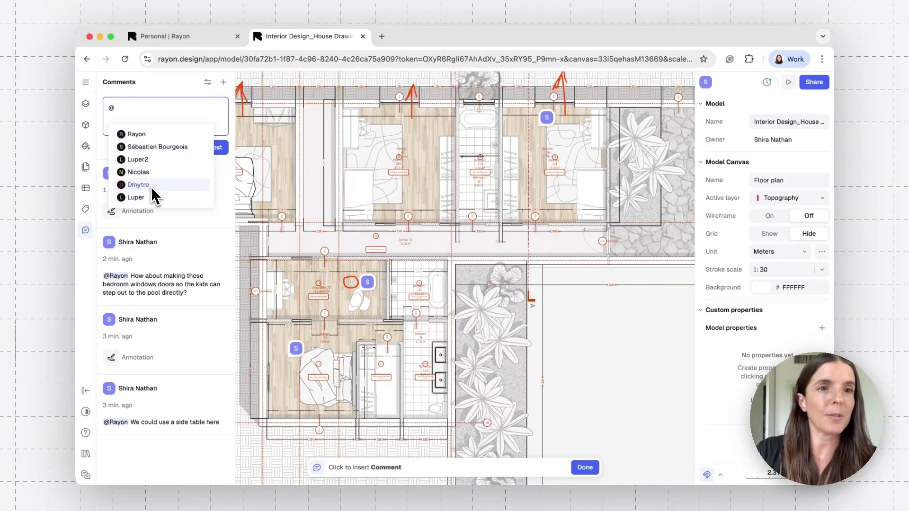
left_click(148, 138)
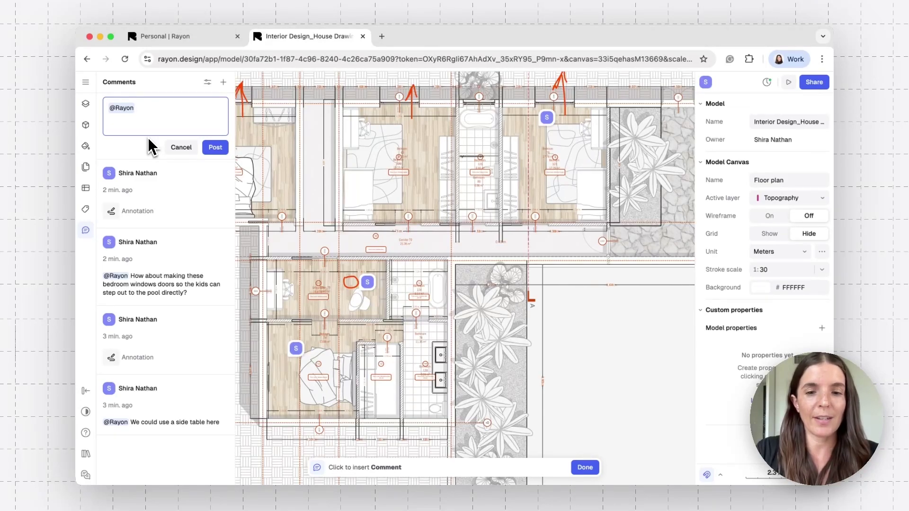
type("We are m")
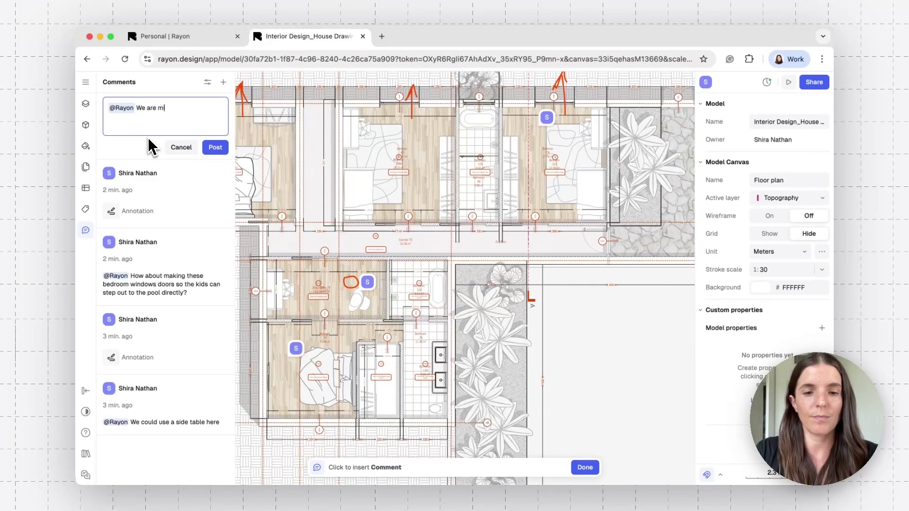
type("issing a rug here")
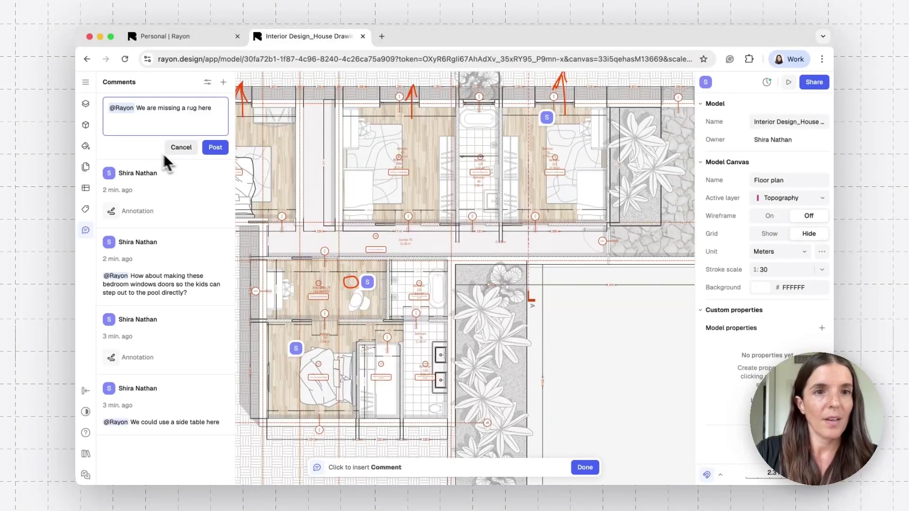
left_click(215, 148)
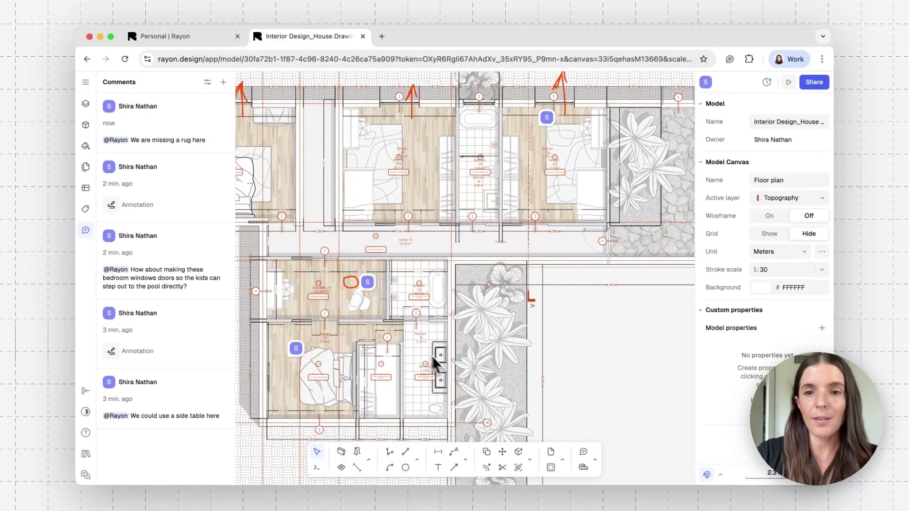
Draw a red freehand Annotate outline around the lower bedroom's bed area and save it
left_click(596, 462)
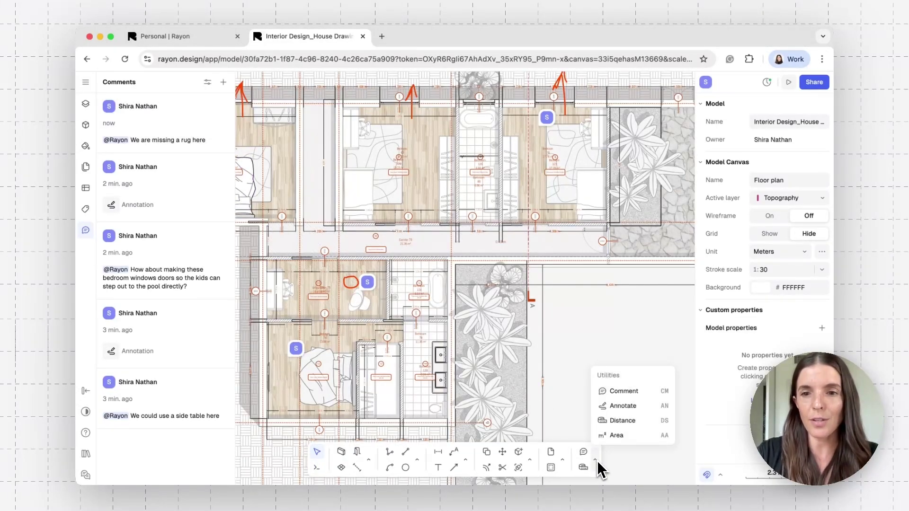
left_click(616, 410)
mouse_move(329, 356)
left_mouse_down()
mouse_move(328, 336)
mouse_move(283, 338)
mouse_move(284, 408)
left_mouse_up()
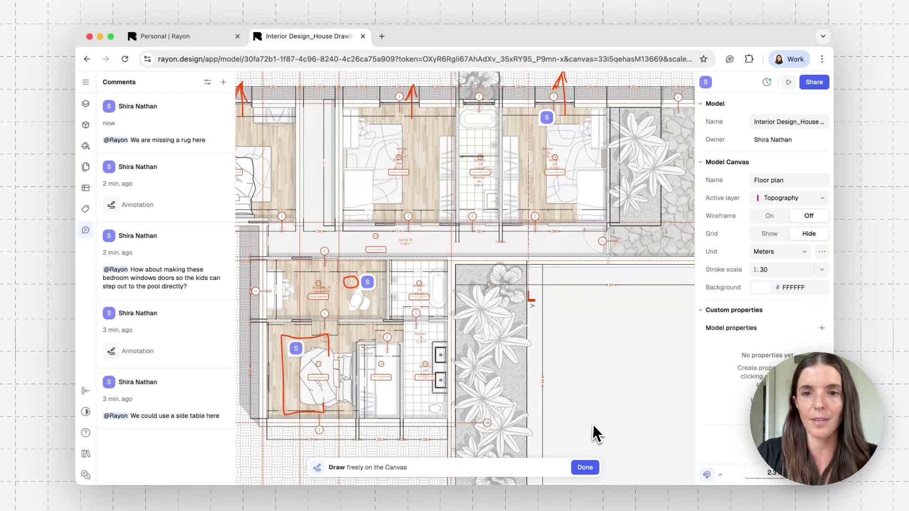
left_click(585, 468)
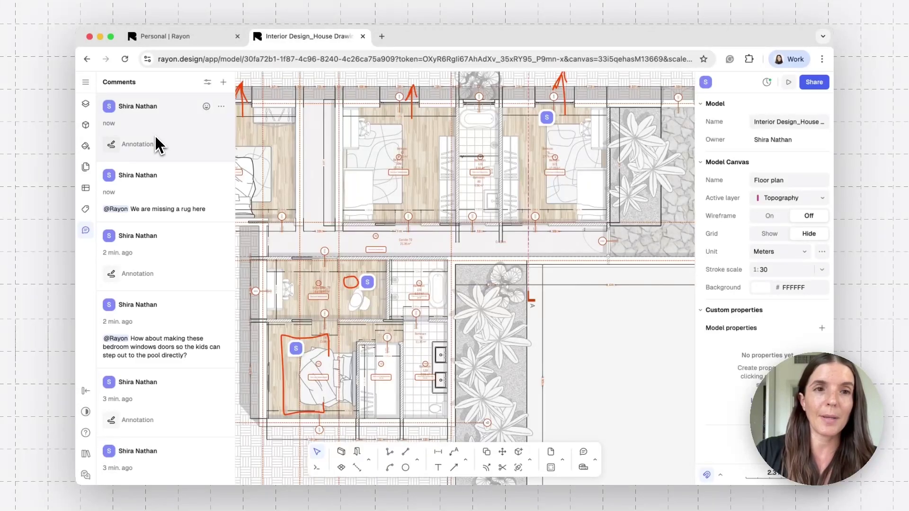
Add a 👍 reaction to the newest annotation comment
left_click(221, 107)
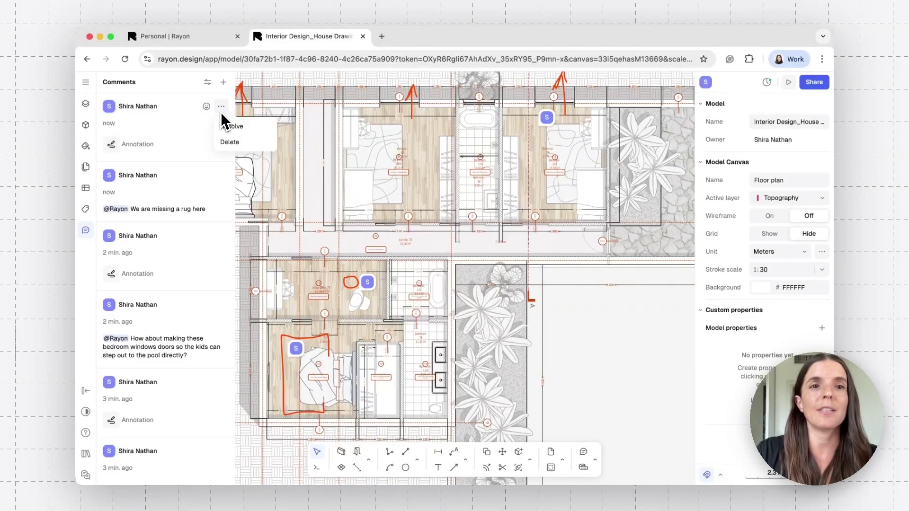
left_click(218, 109)
left_click(206, 106)
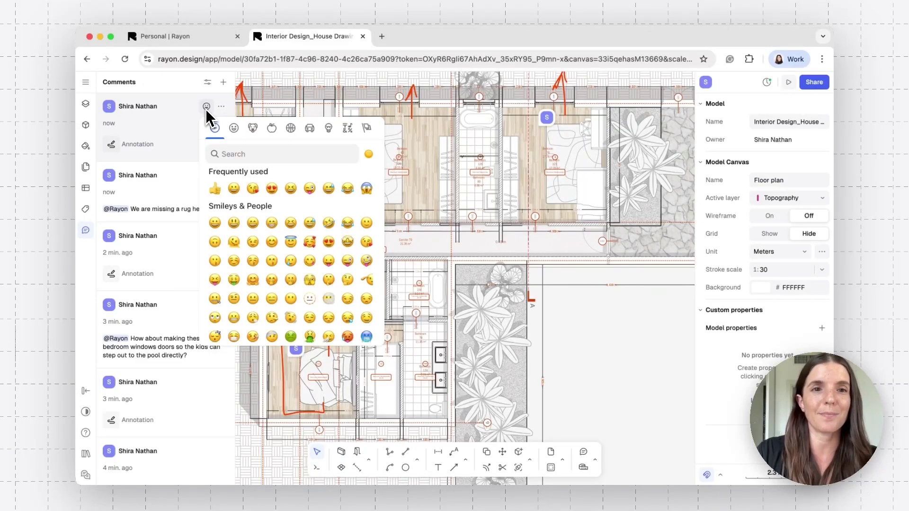
left_click(215, 190)
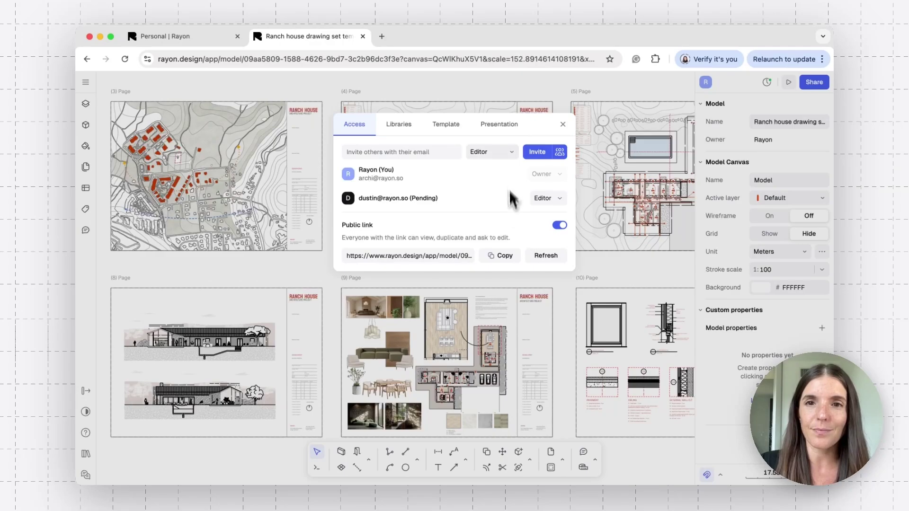
Close the Share dialog and choose Back to models from the sidebar Menu
left_click(563, 124)
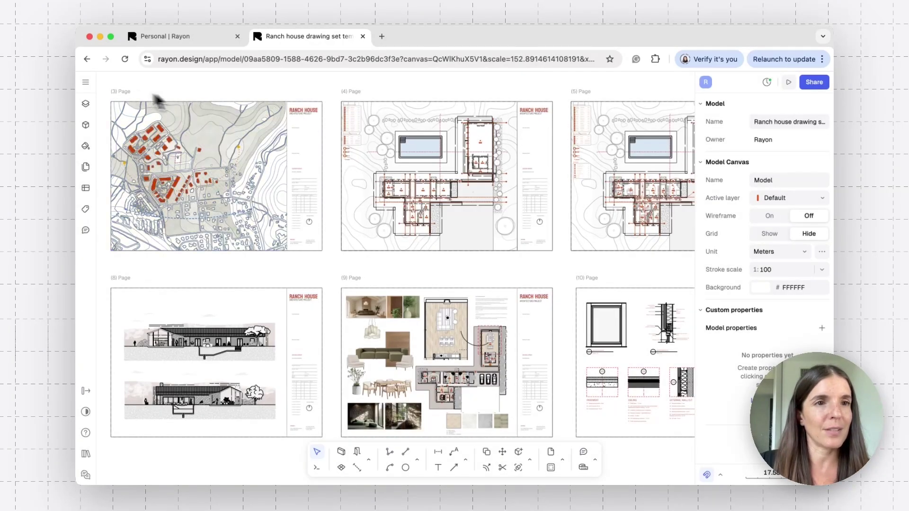
left_click(86, 83)
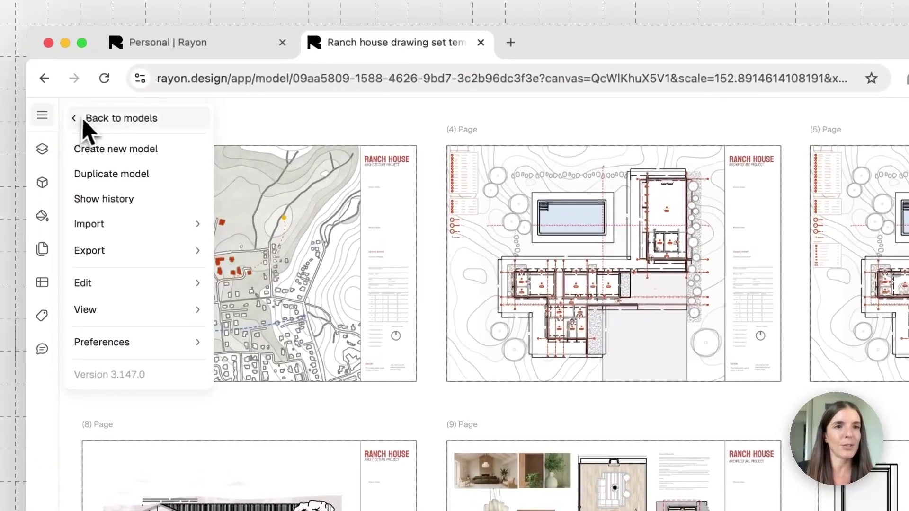
left_click(88, 124)
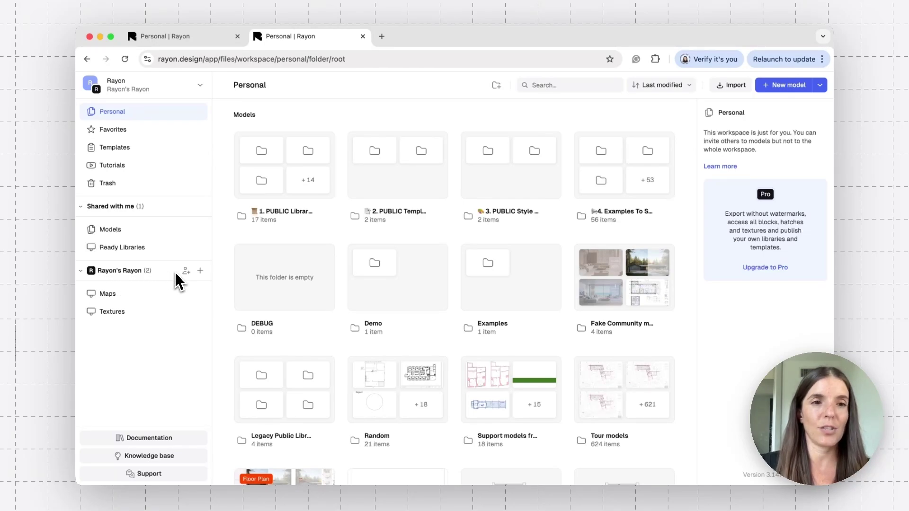
Switch to the rayon organization and browse its sidebar list of 54 workspaces
left_click(195, 85)
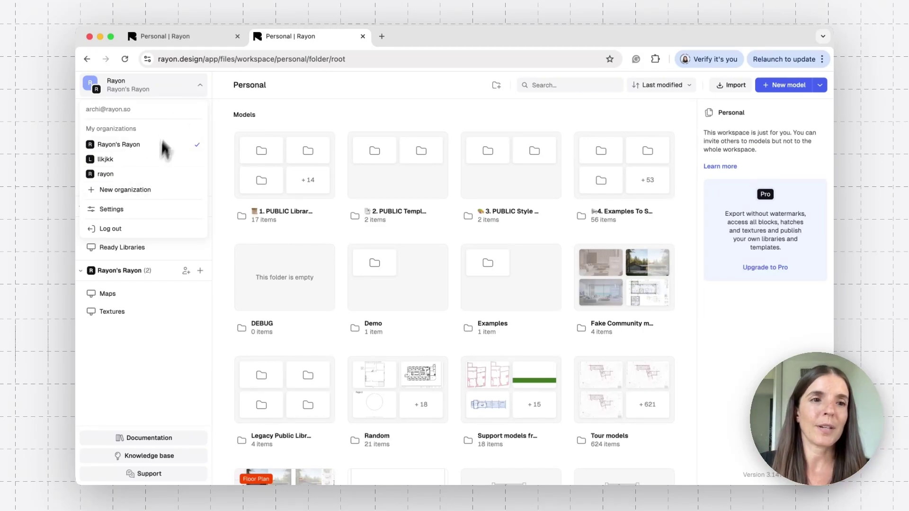
left_click(128, 175)
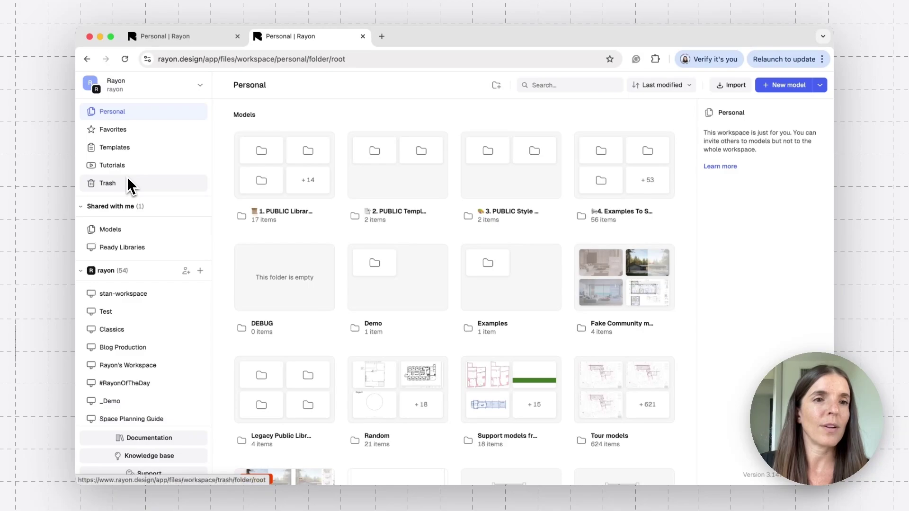
scroll(141, 346, "down", 5)
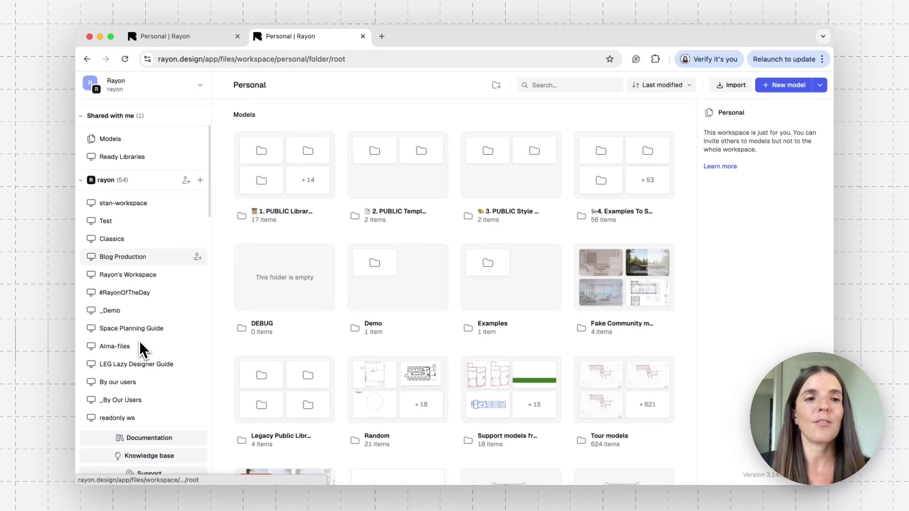
scroll(140, 344, "down", 2)
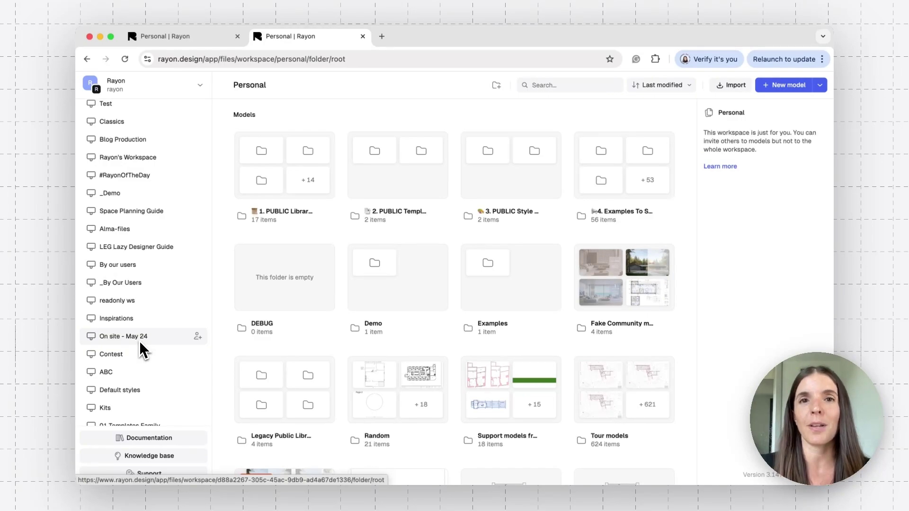
scroll(161, 217, "down", 1)
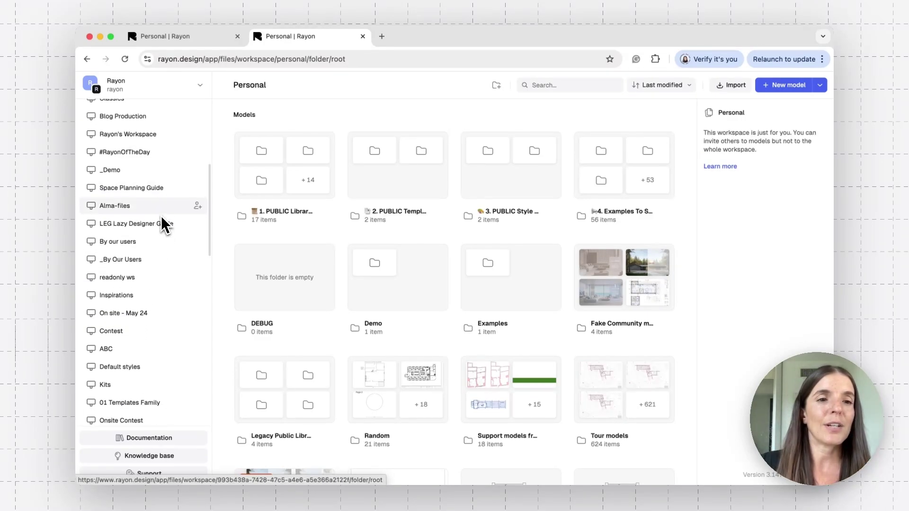
scroll(161, 213, "up", 8)
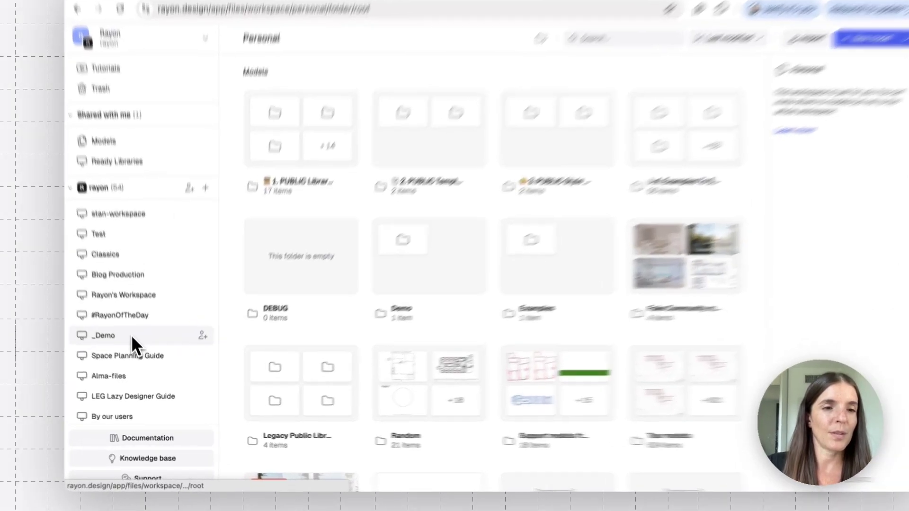
Open the _Demo workspace from the sidebar and show its Edit workspace settings
left_click(131, 334)
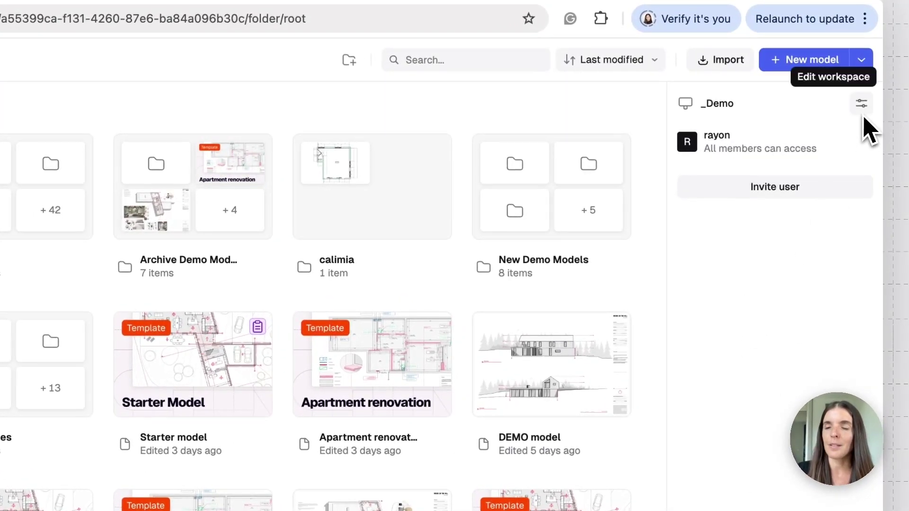
left_click(863, 108)
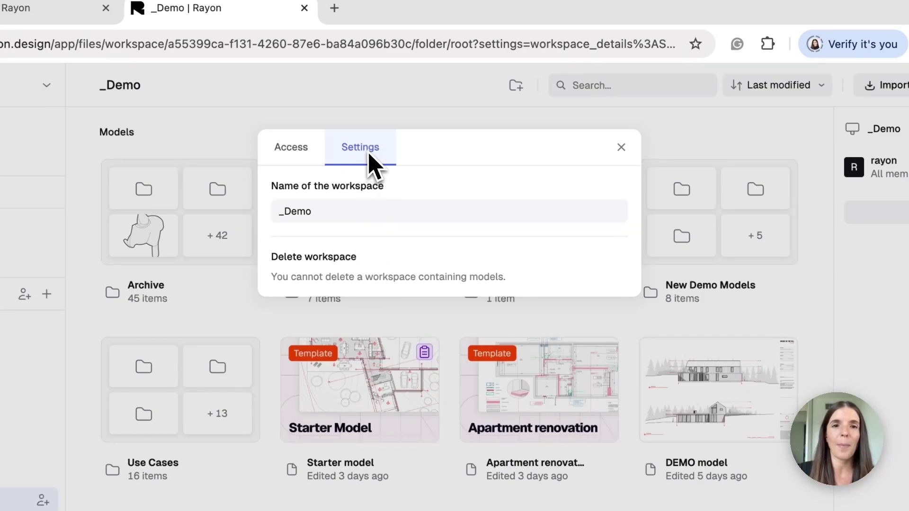
Check the _Demo Access tab's invite e-mail field and Editor role options, then close settings unchanged
left_click(304, 156)
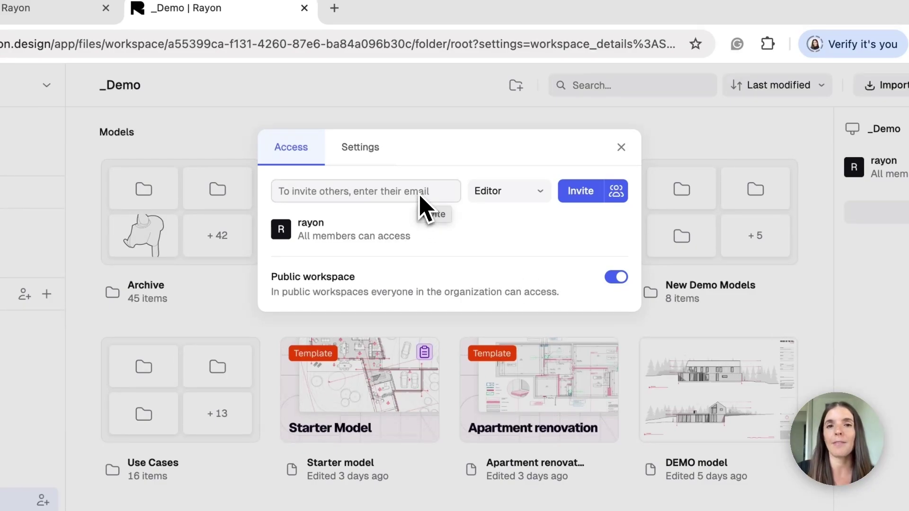
left_click(386, 193)
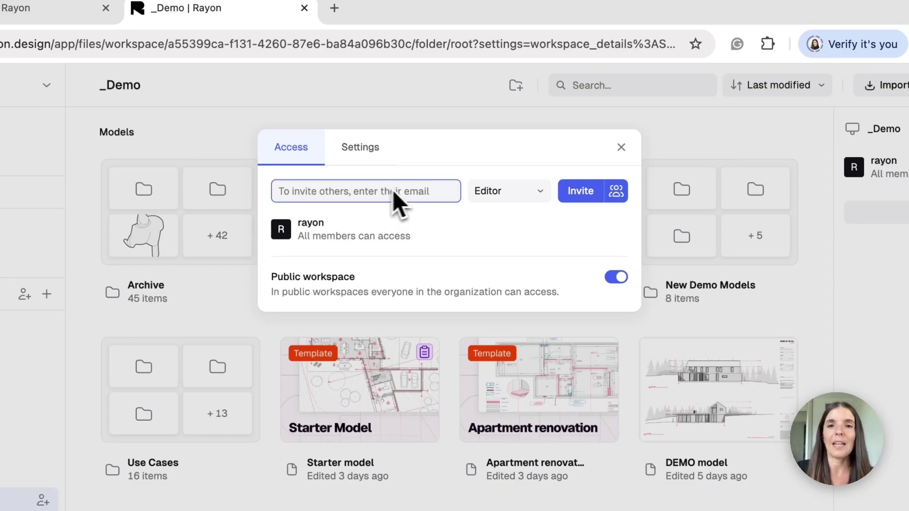
left_click(539, 192)
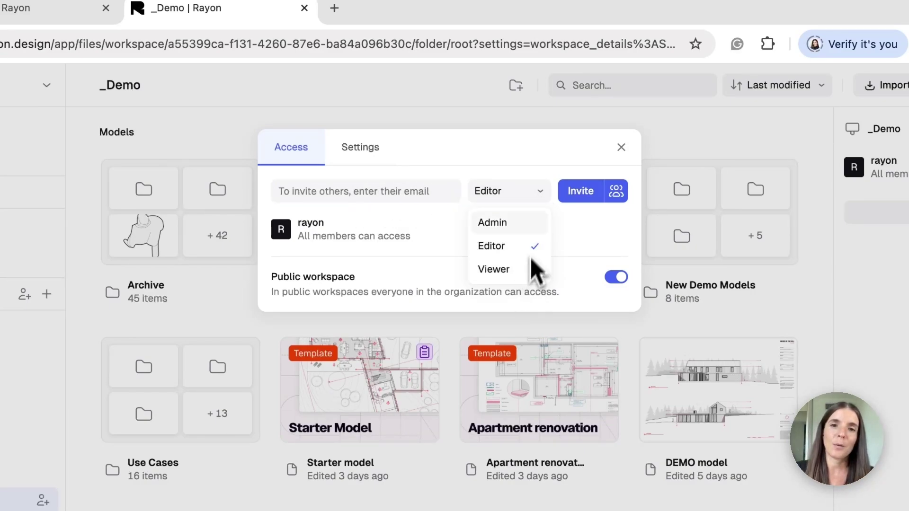
left_click(531, 166)
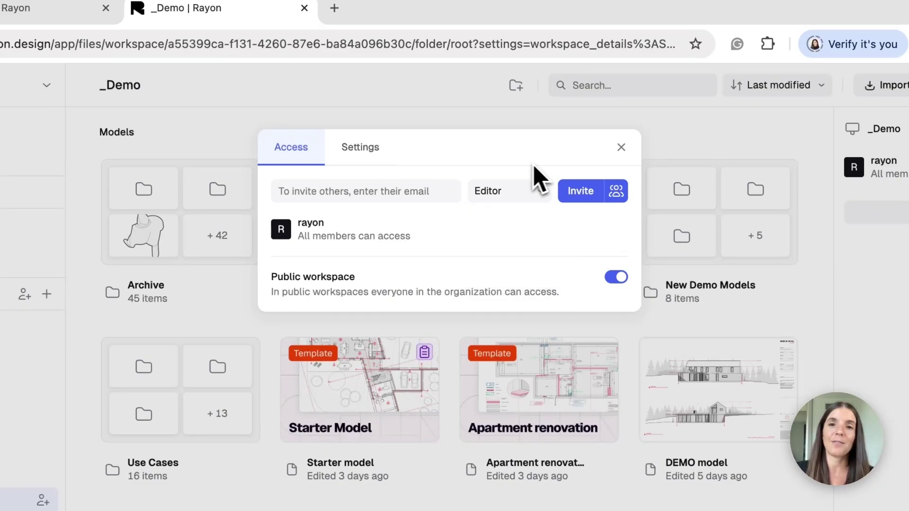
left_click(621, 148)
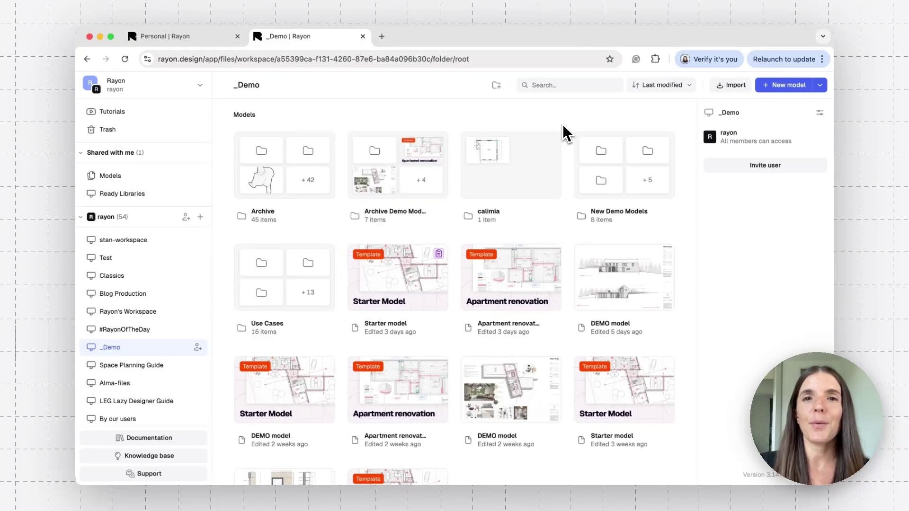